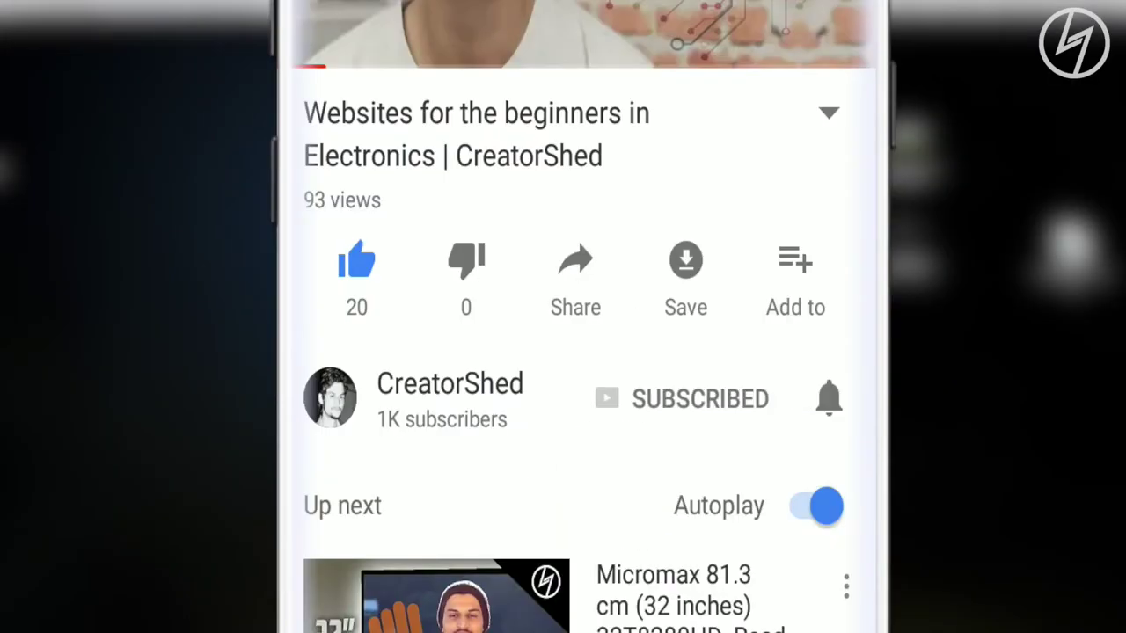
# Open Get Info for Bluetooth Receiver.mp4 and confirm its size is 592.6 MB.
pyautogui.click(680, 382)
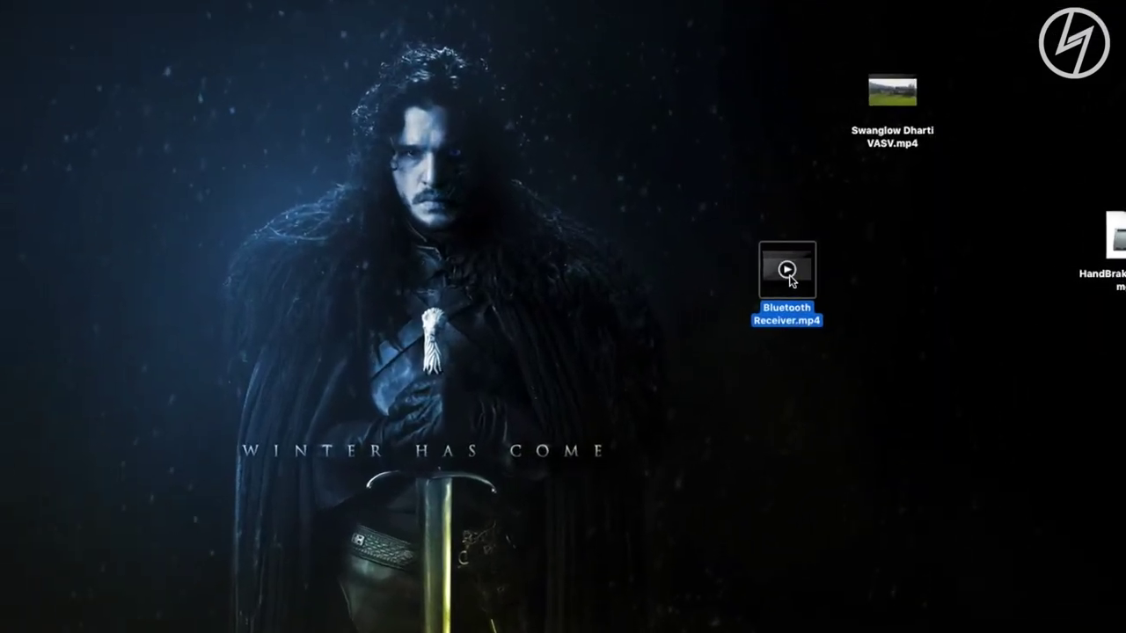
pyautogui.rightClick(789, 279)
pyautogui.click(820, 343)
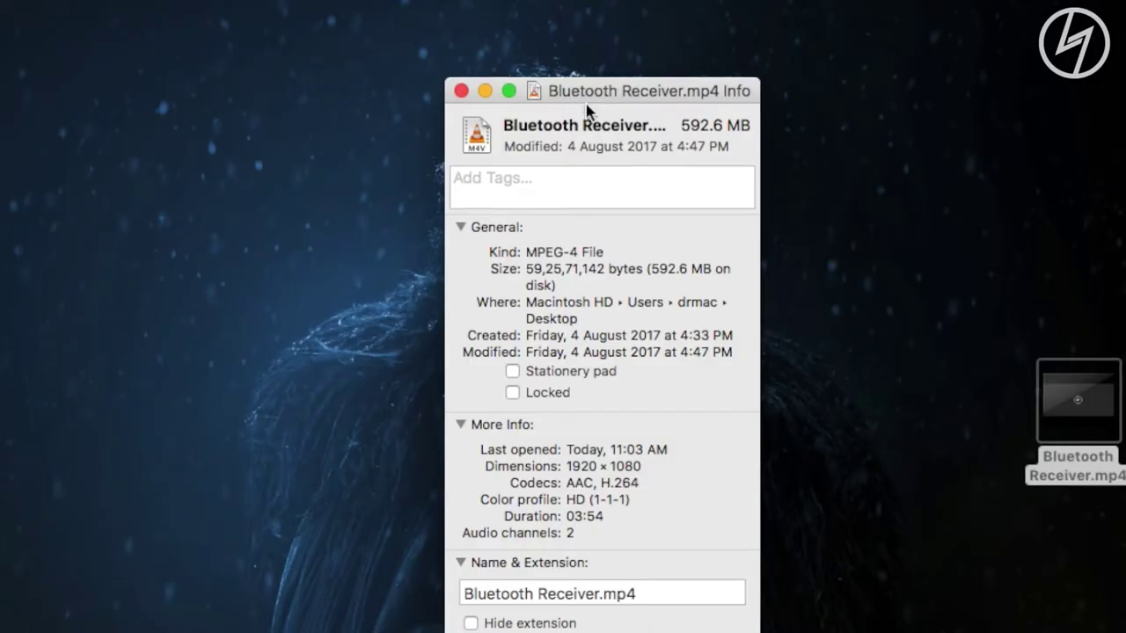
pyautogui.click(694, 122)
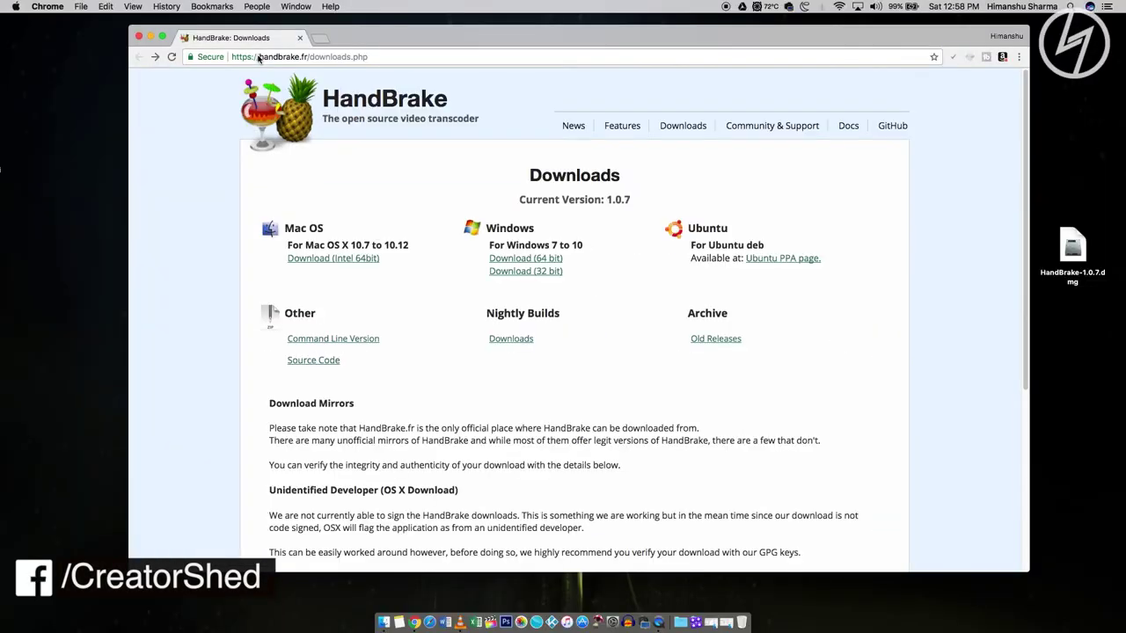
# Download the HandBrake 1.0.7 Mac (Intel 64bit) disk image to the Desktop.
pyautogui.click(134, 39)
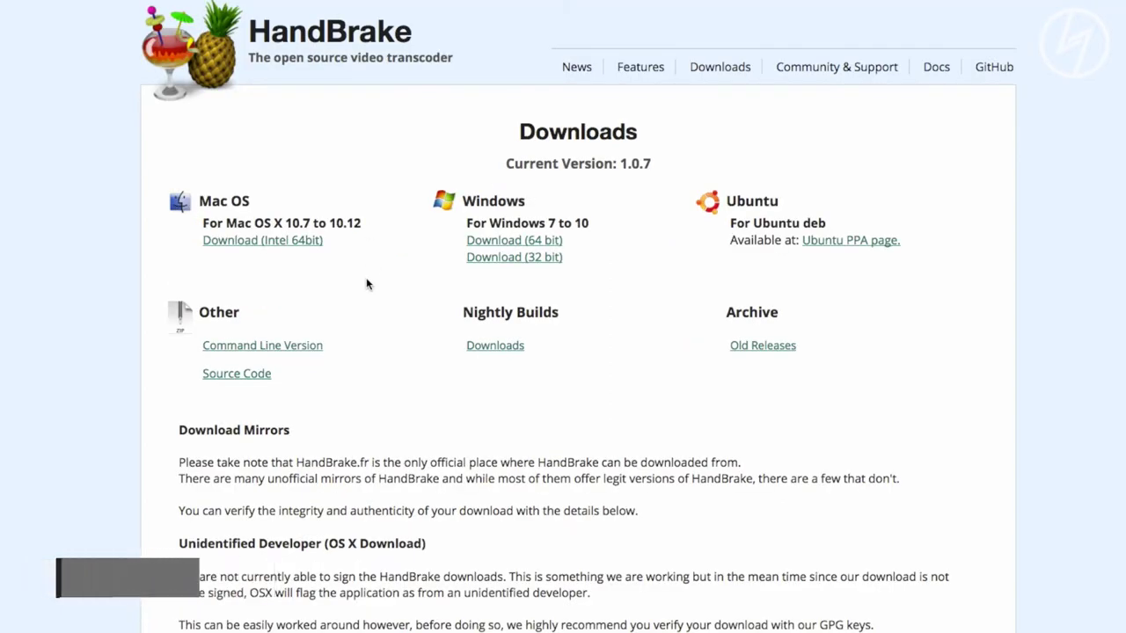
pyautogui.scroll(-1, 367, 283)
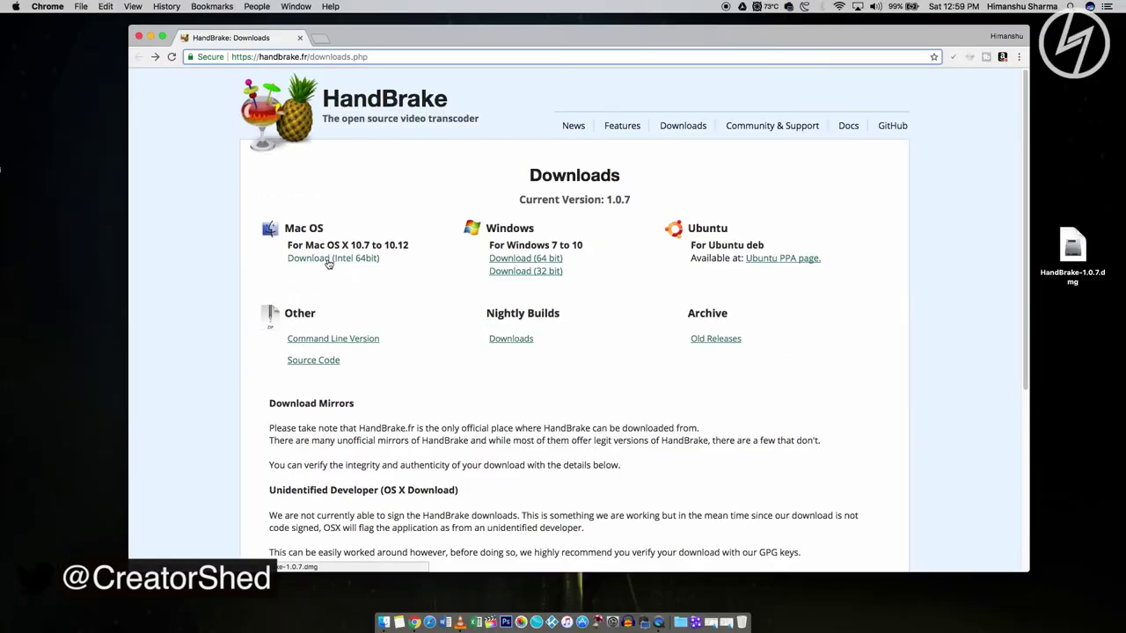
pyautogui.click(344, 259)
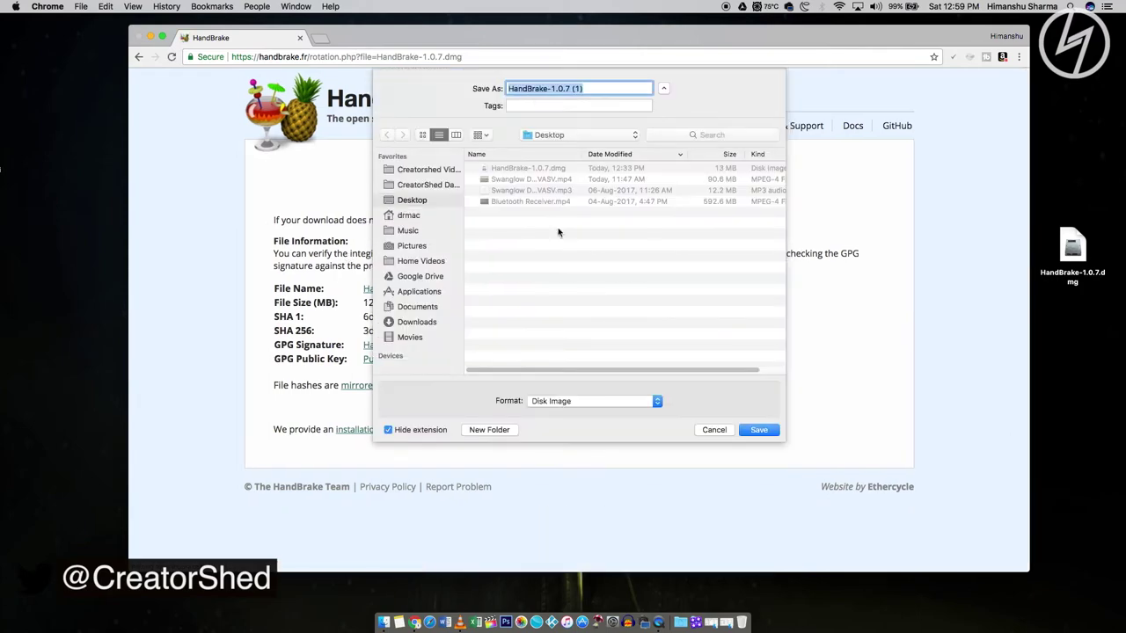
pyautogui.click(758, 431)
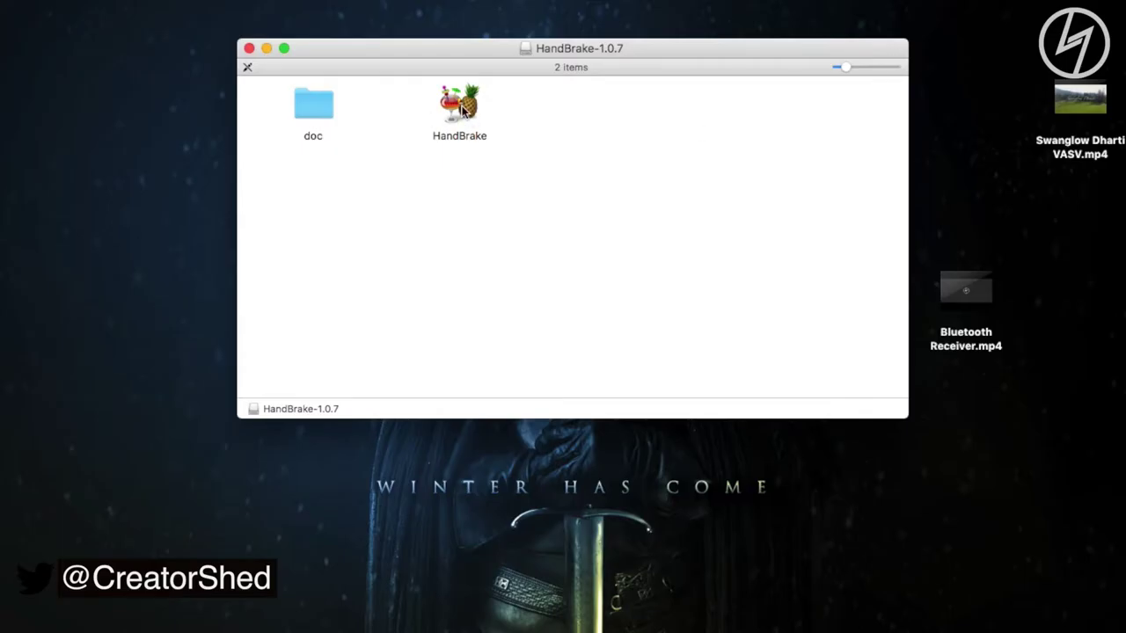
# Launch HandBrake from the disk image and dismiss the source picker.
pyautogui.click(462, 109)
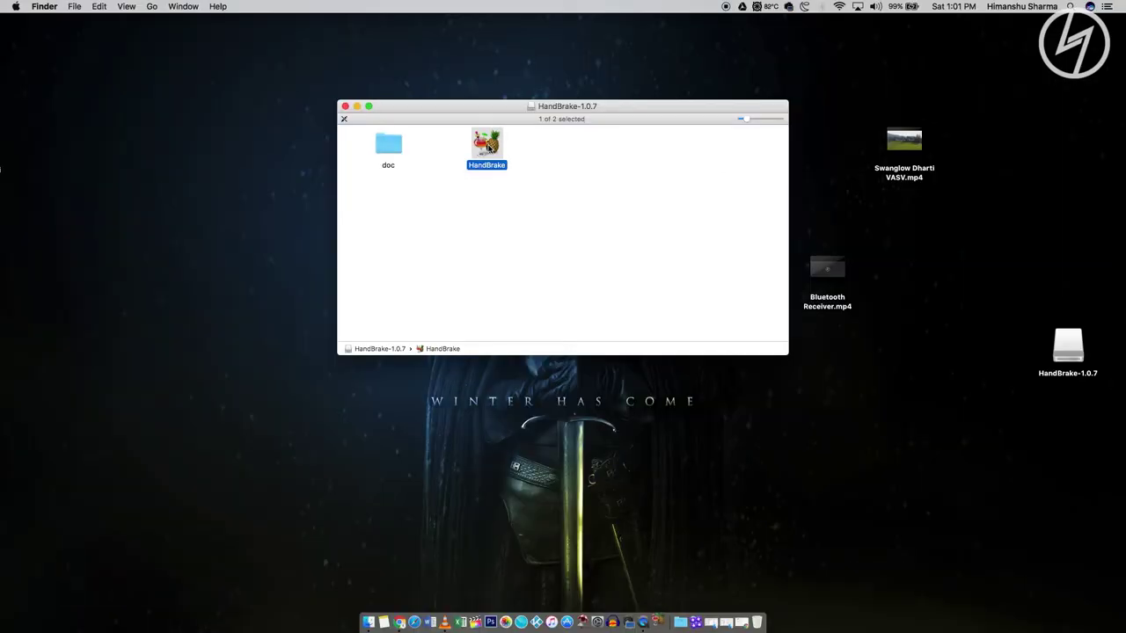
pyautogui.doubleClick(487, 148)
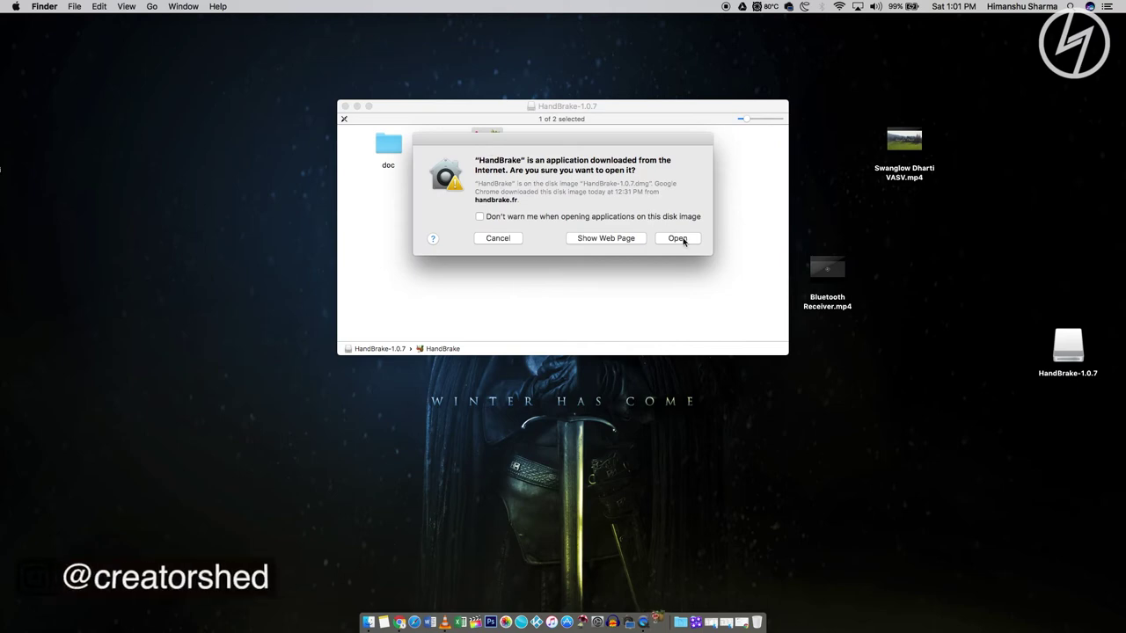
pyautogui.click(677, 239)
pyautogui.click(505, 396)
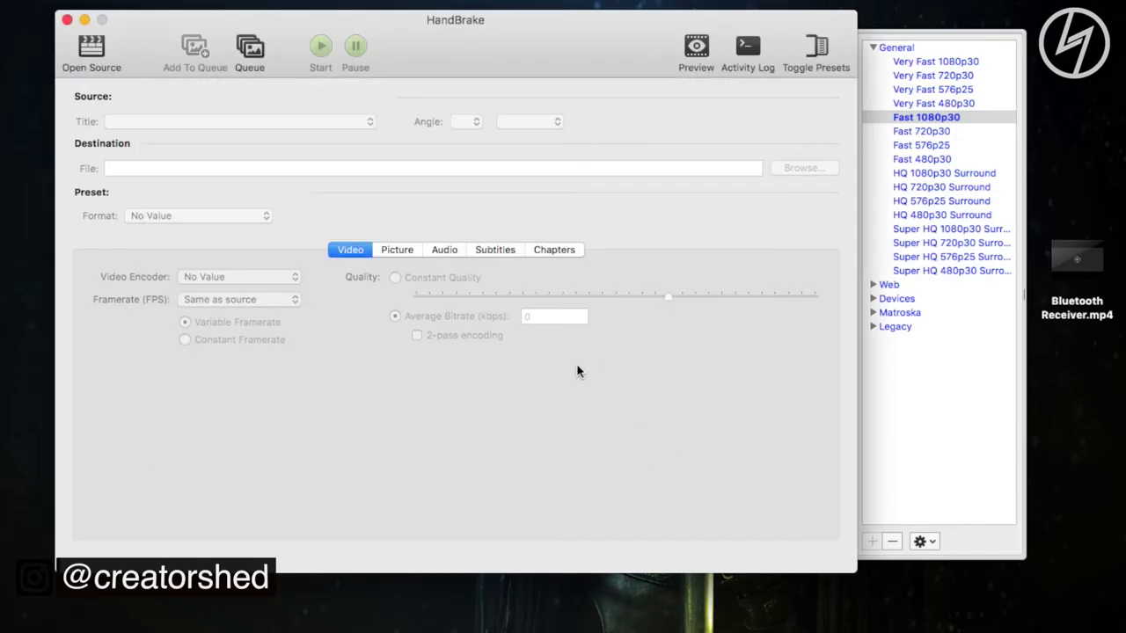
# Drop Bluetooth Receiver.mp4 into HandBrake as the source and lower Constant Quality to RF 20.
pyautogui.moveTo(570, 390); pyautogui.dragTo(357, 315)
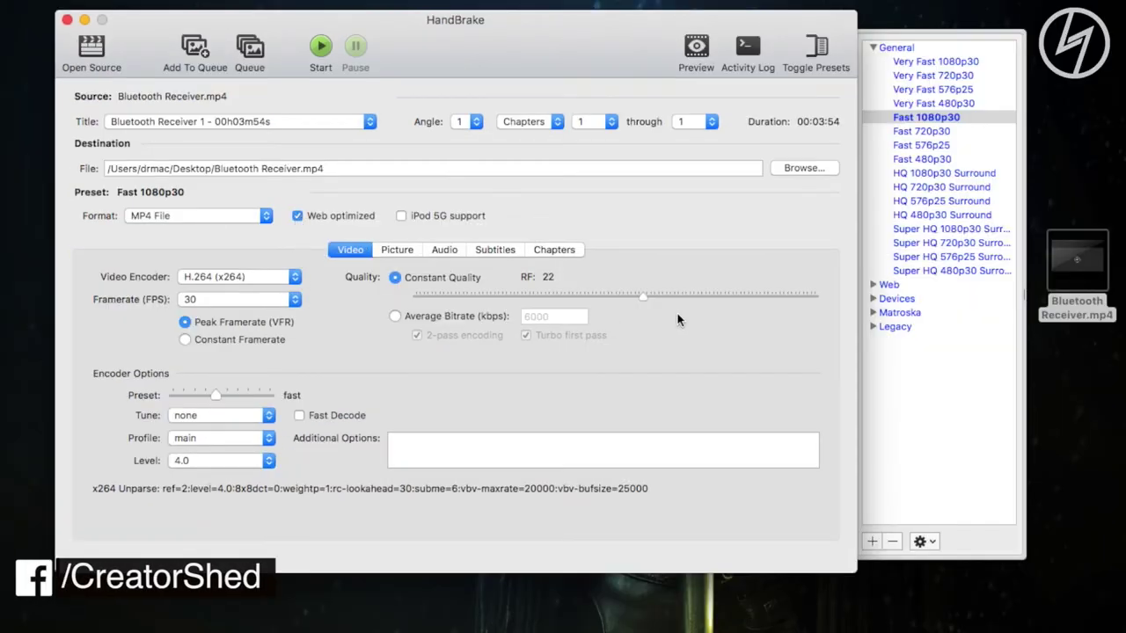
pyautogui.moveTo(641, 298); pyautogui.dragTo(637, 302)
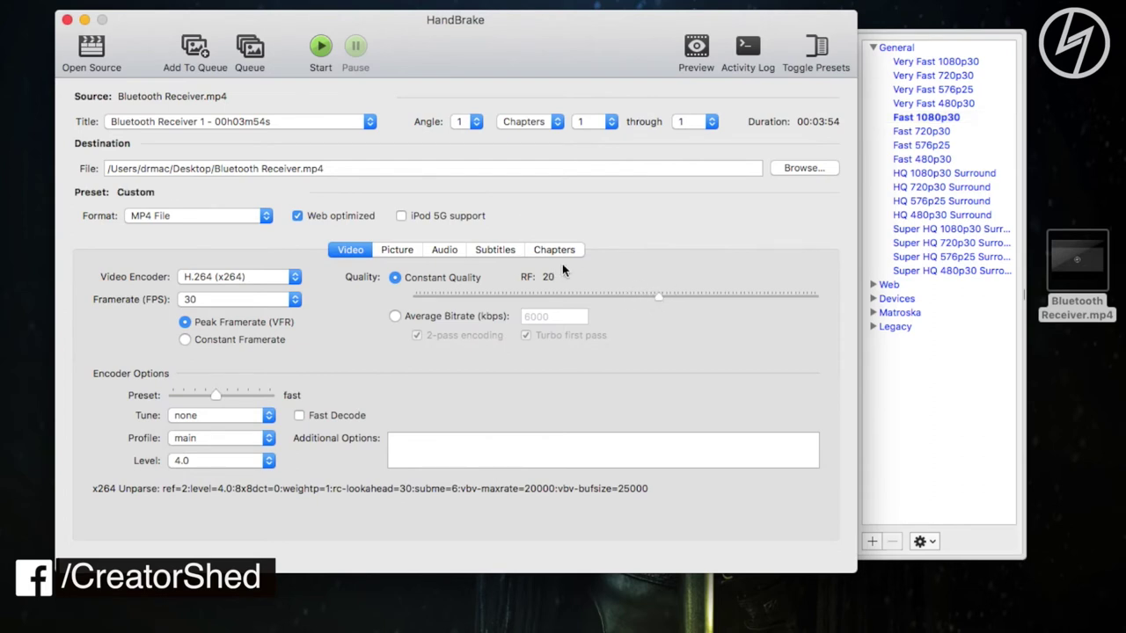
# Raise the audio bitrate to 192 kbps, keeping H.264 (x264) as the video encoder.
pyautogui.click(439, 252)
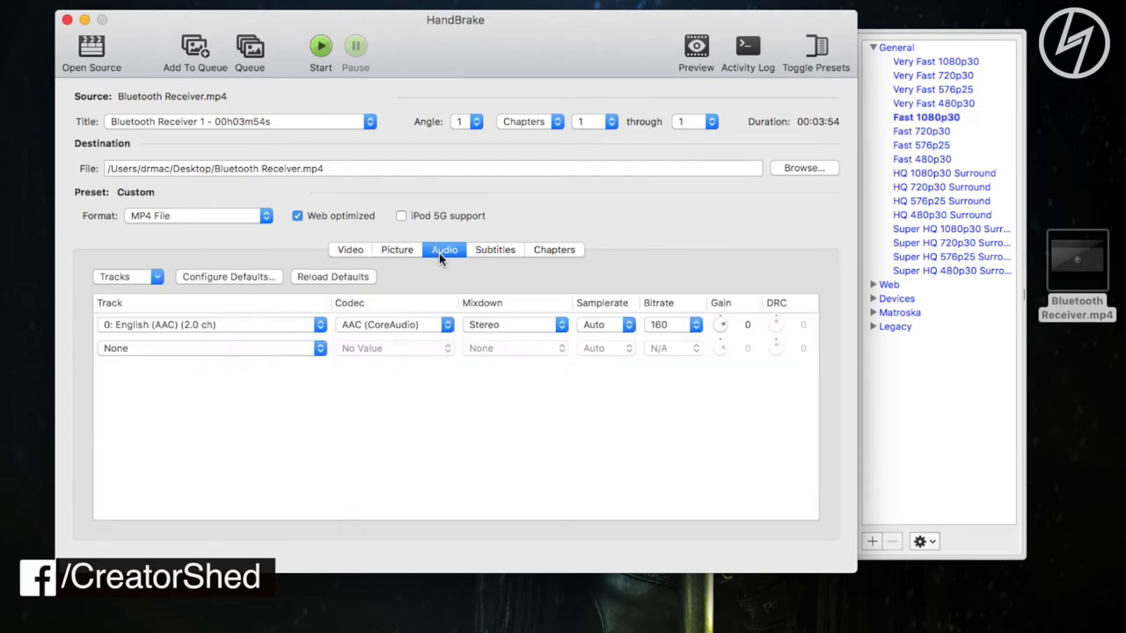
pyautogui.click(659, 325)
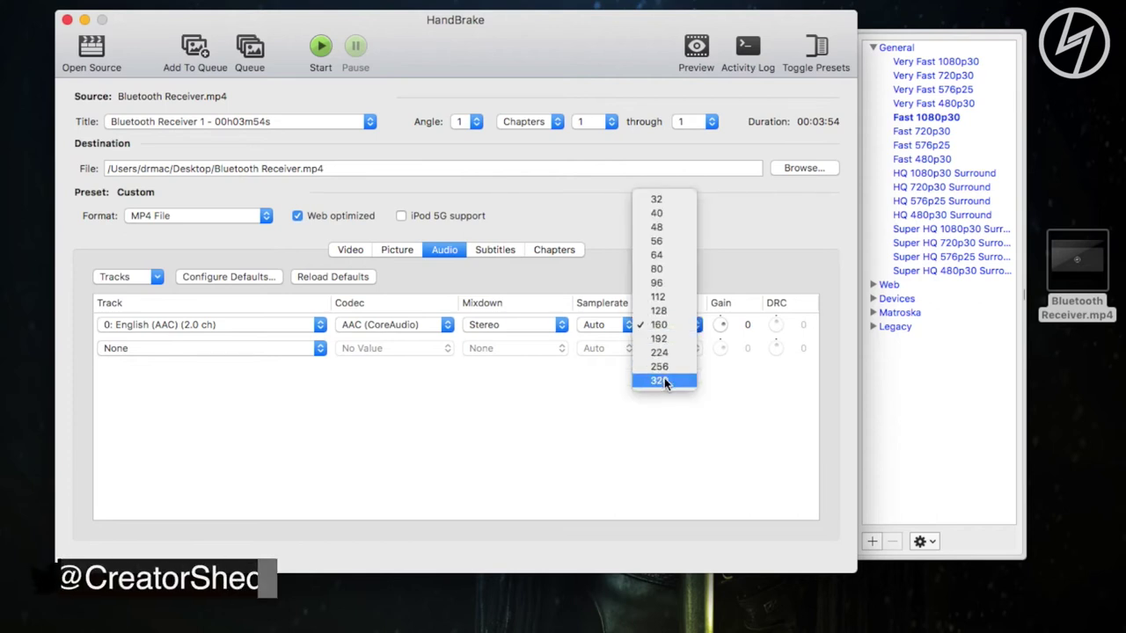
pyautogui.click(660, 339)
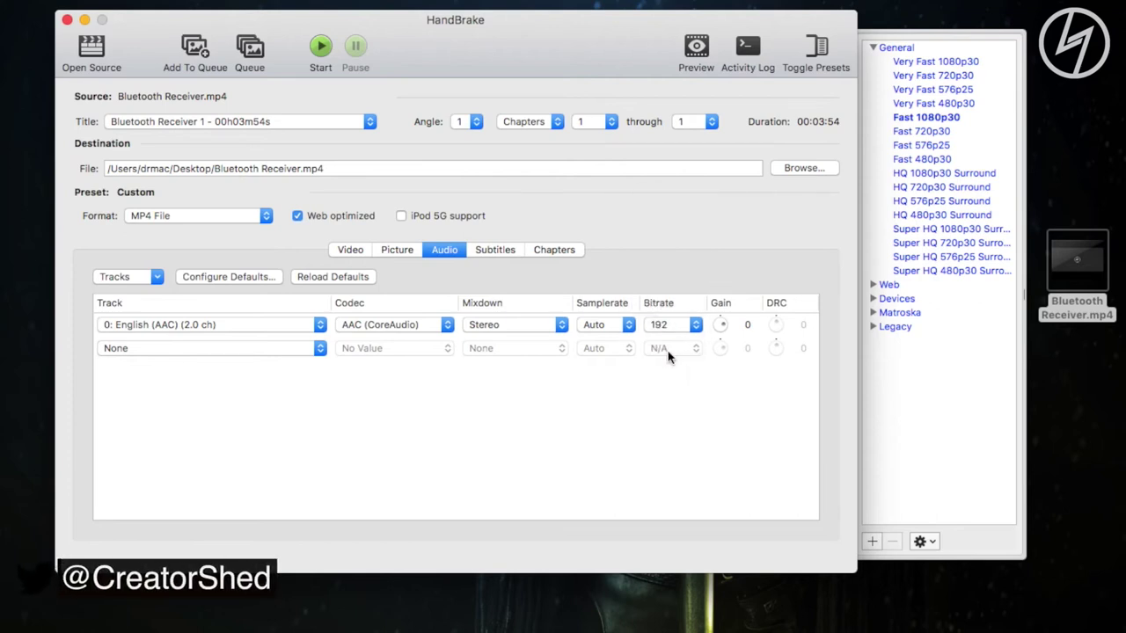
pyautogui.click(350, 249)
pyautogui.click(281, 277)
pyautogui.click(281, 277)
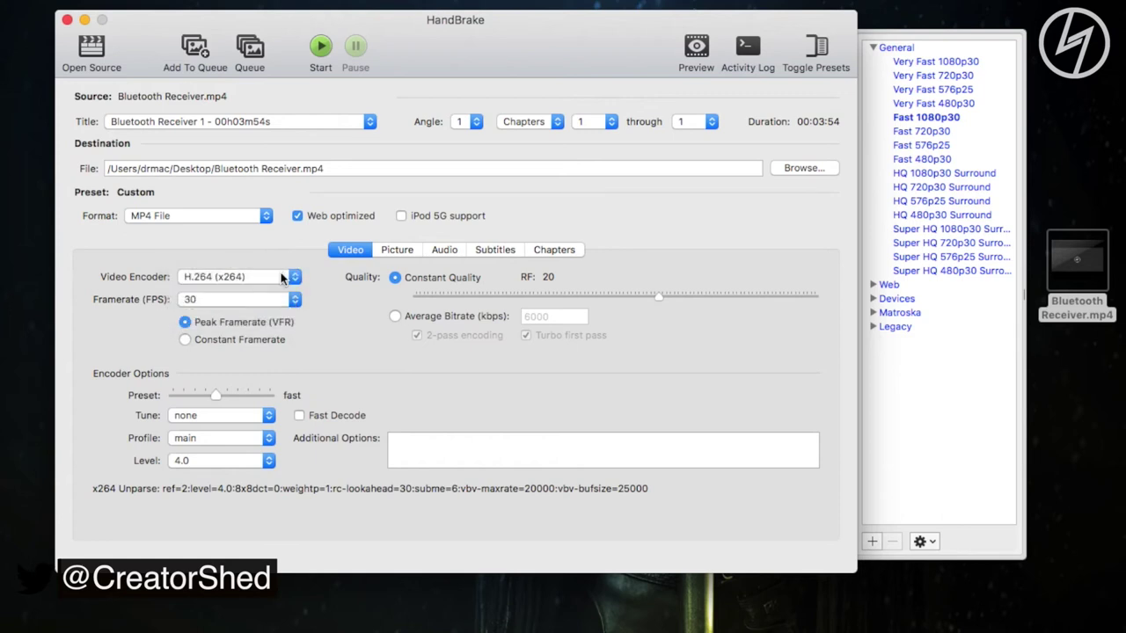
# Rename the output file to Bluetooth.mp4 and start the encode.
pyautogui.doubleClick(240, 168)
pyautogui.press('BackSpace')
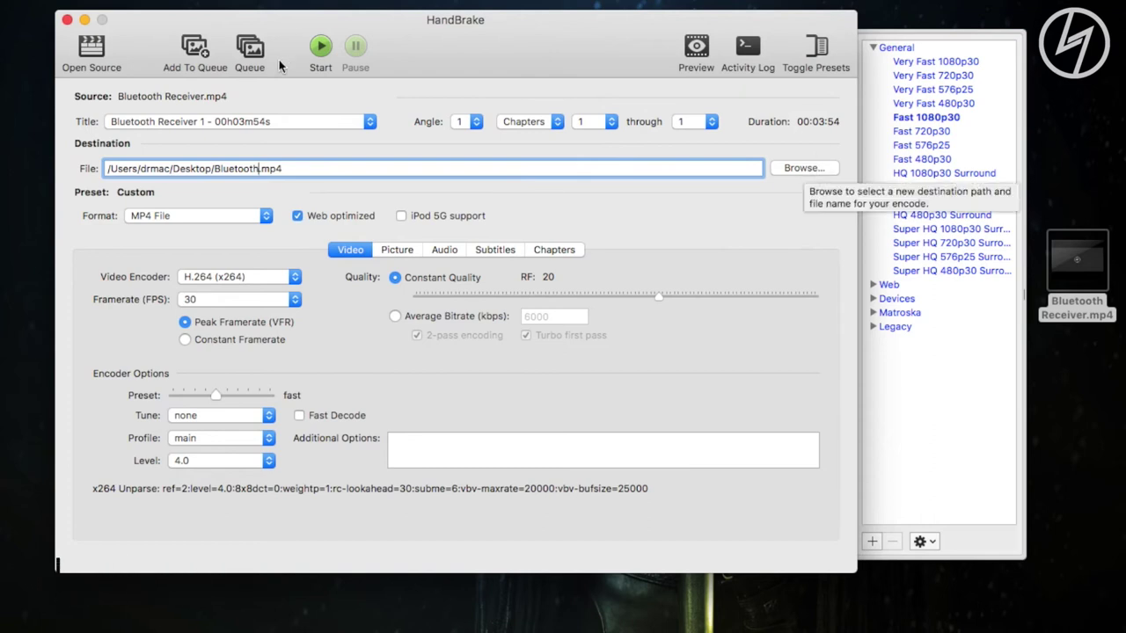
pyautogui.press('super+s')
pyautogui.click(872, 285)
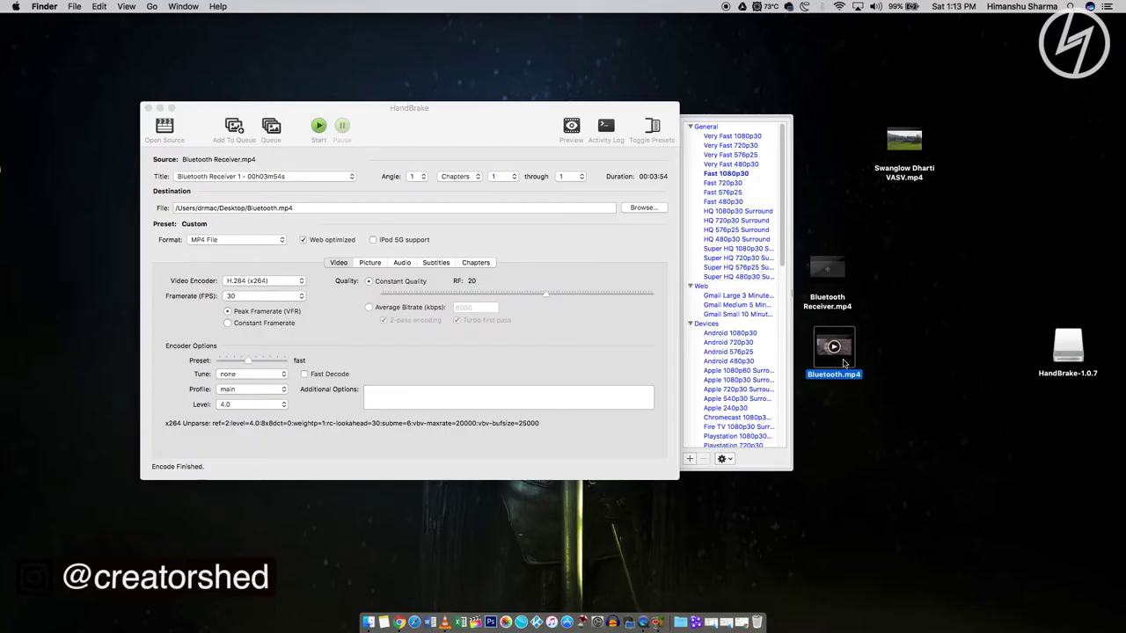
# Check the original video's size in Get Info to compare with Bluetooth.mp4, then preview it.
pyautogui.rightClick(844, 289)
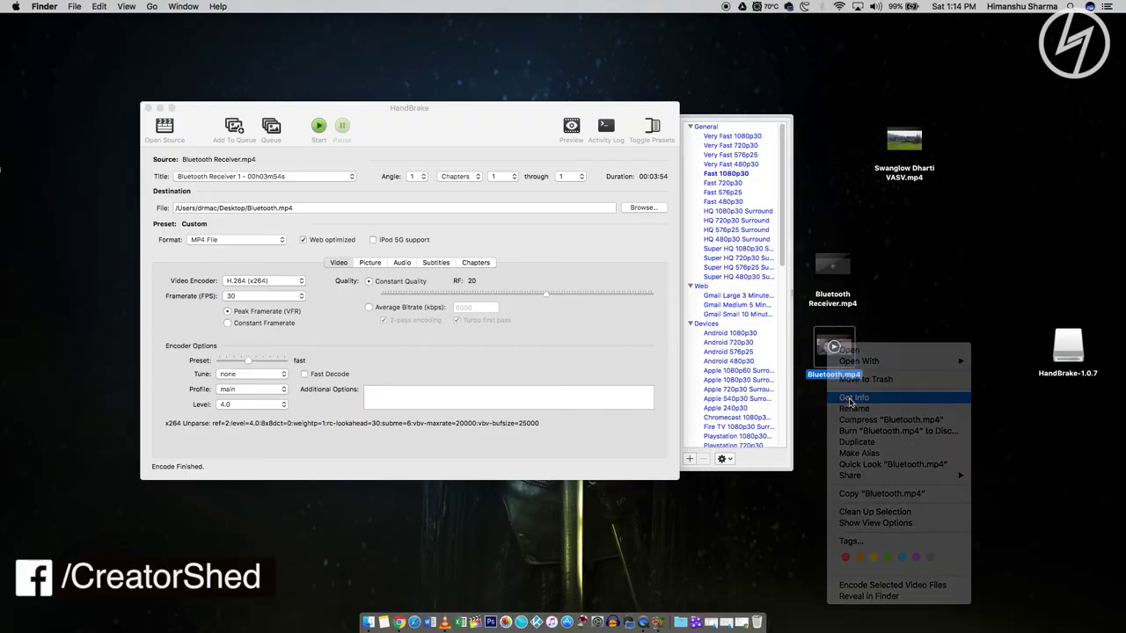
pyautogui.click(851, 400)
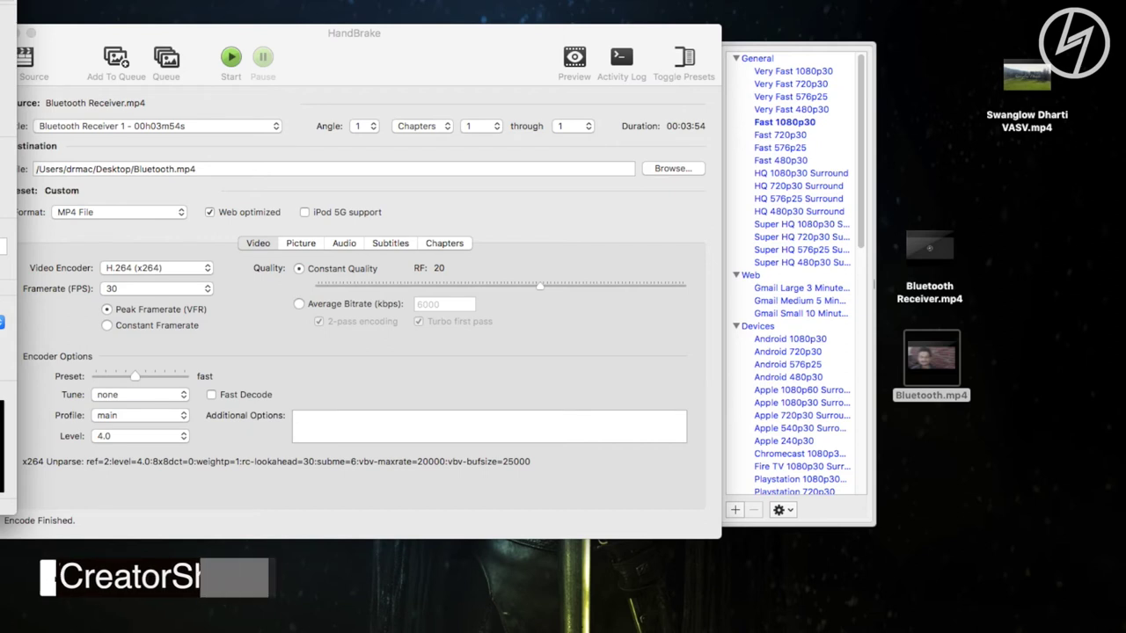
pyautogui.press('space')
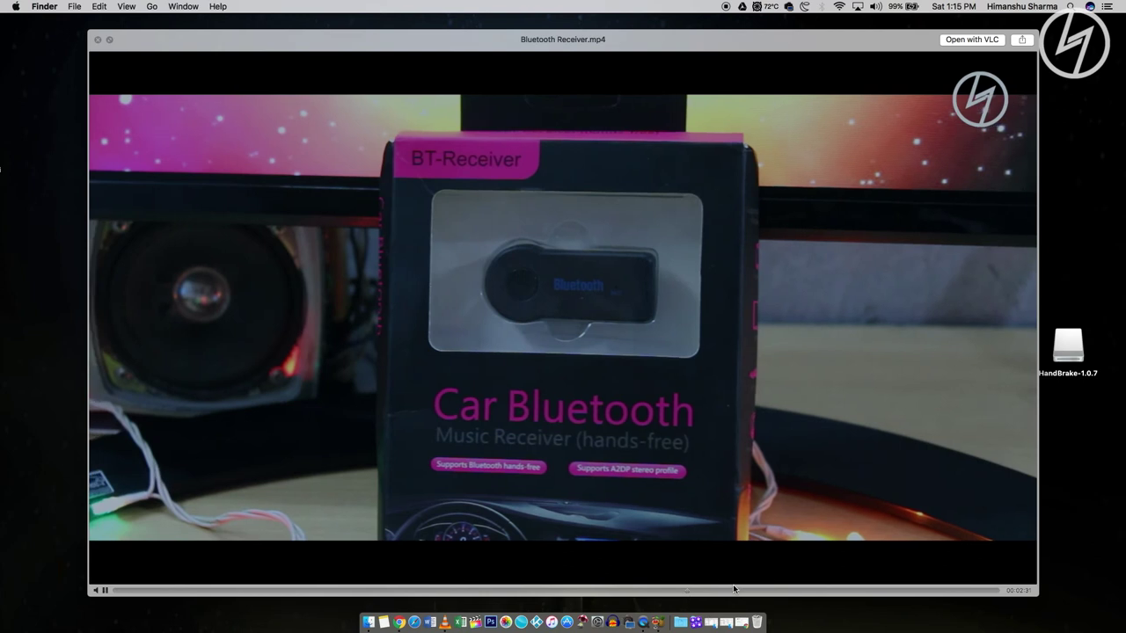
# Skip ahead in the Bluetooth Receiver.mp4 Quick Look preview, then close it.
pyautogui.click(760, 592)
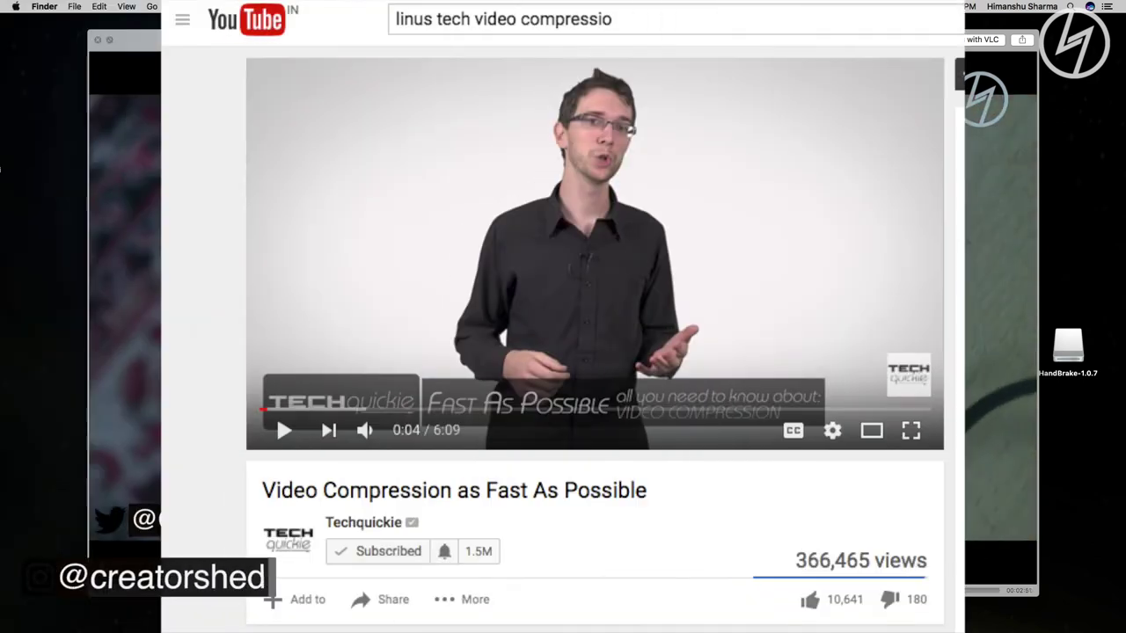
pyautogui.click(98, 41)
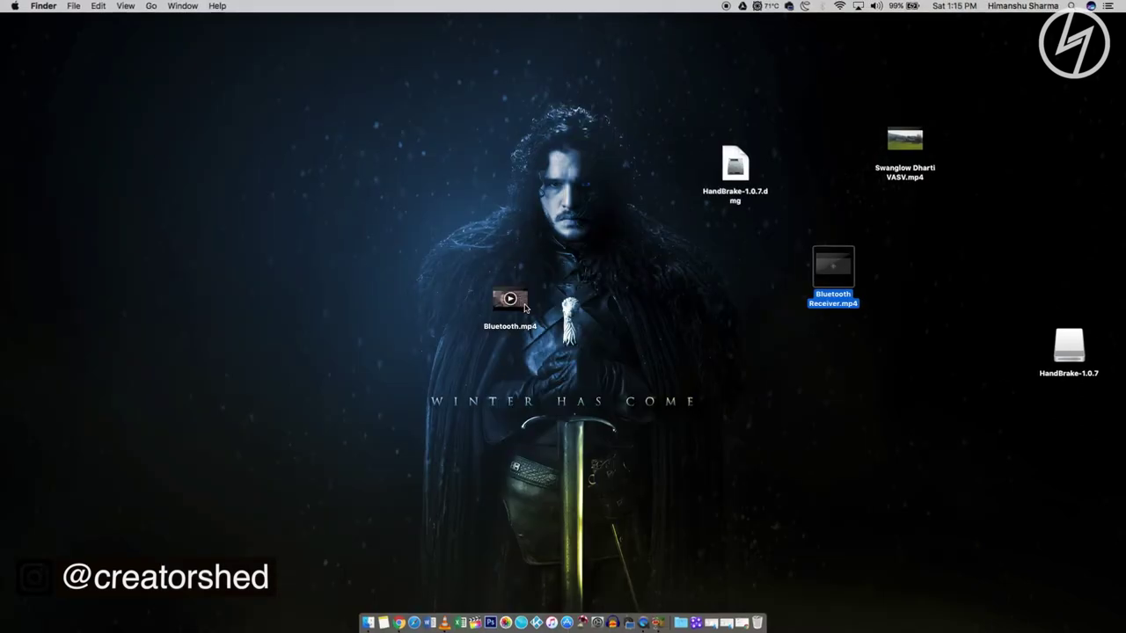
# Drag the Bluetooth.mp4 icon to sit directly below Bluetooth Receiver.mp4.
pyautogui.moveTo(519, 301); pyautogui.dragTo(866, 356)
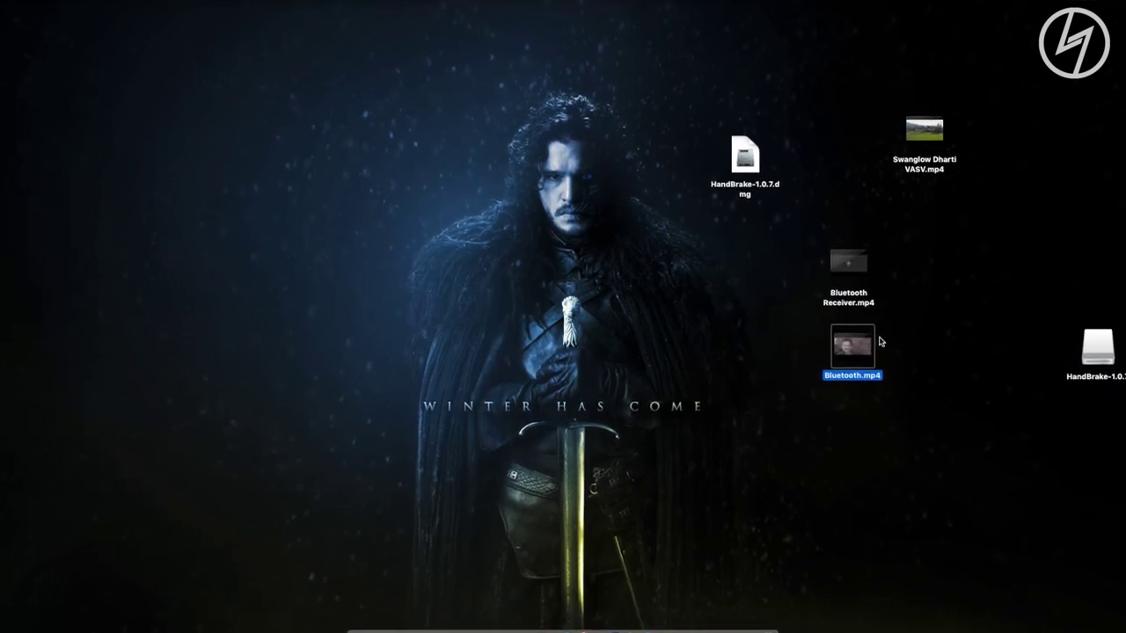